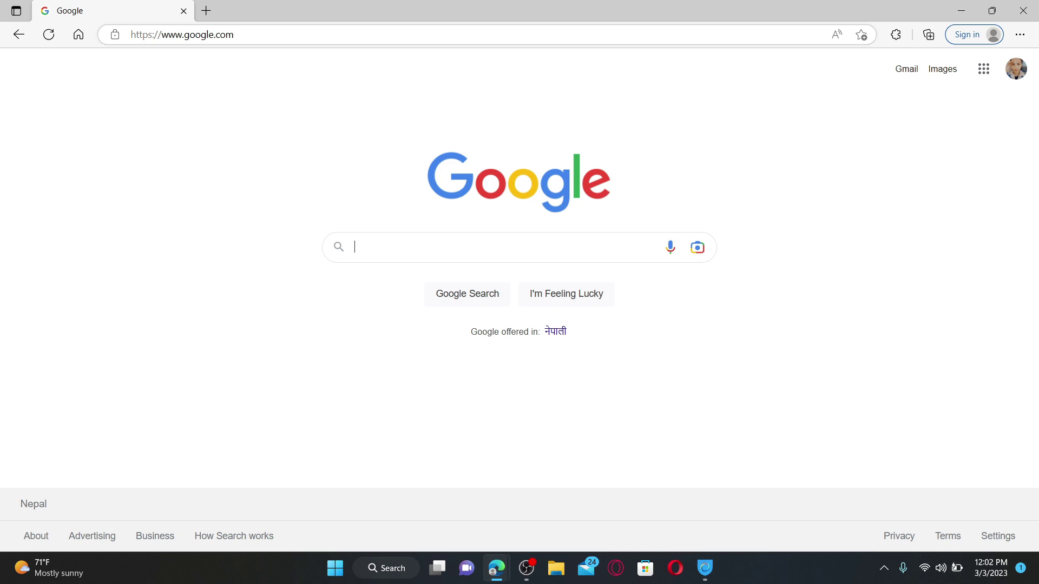
pyautogui.click(182, 35)
pyautogui.write('www')
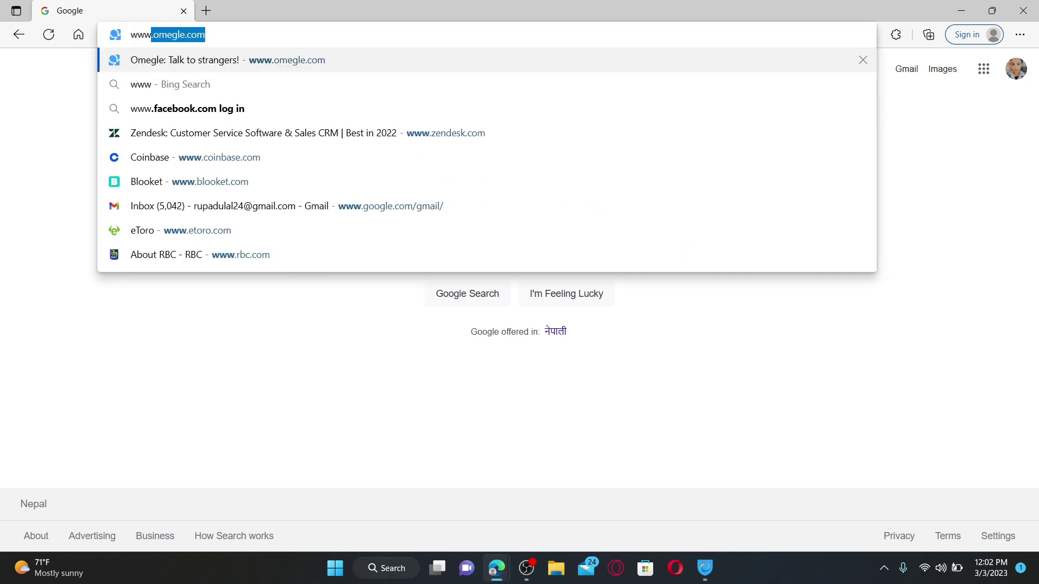
pyautogui.write('.bllo')
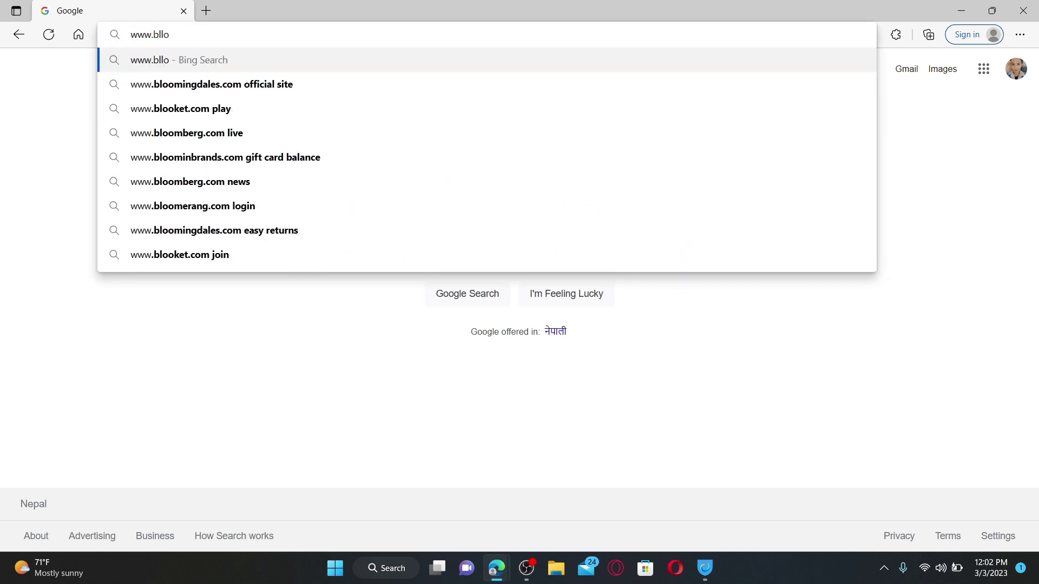
pyautogui.press('BackSpace')
pyautogui.press('BackSpace')
pyautogui.press('Return')
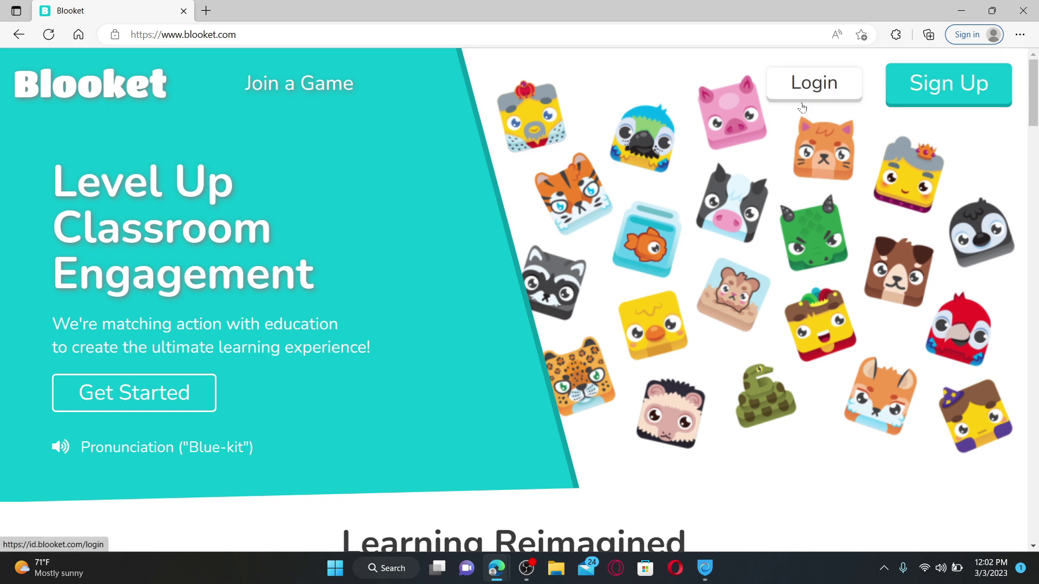
# - Log in to Blooket and reach the solo game modes
pyautogui.click(814, 89)
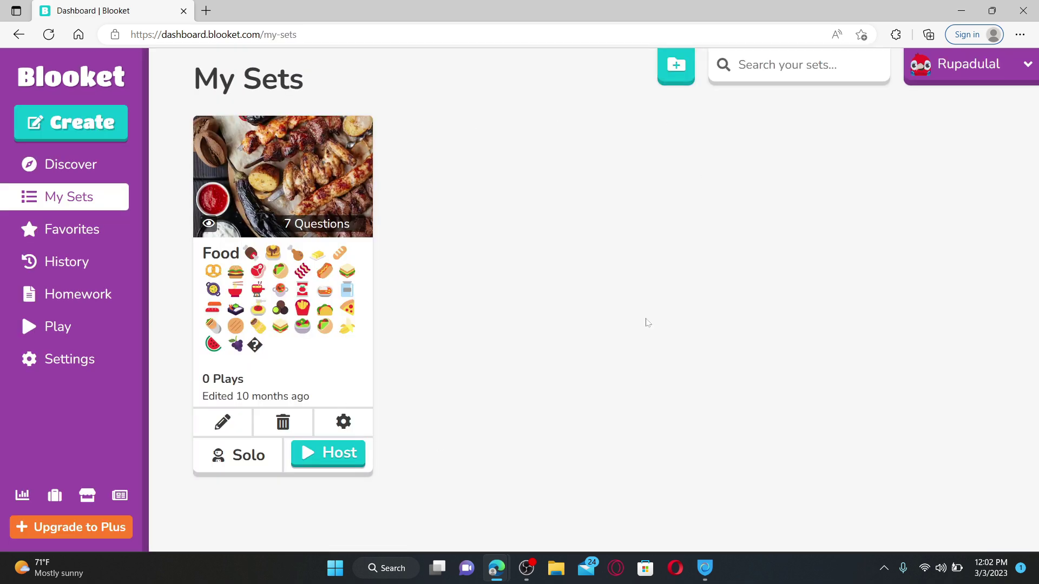
pyautogui.click(56, 329)
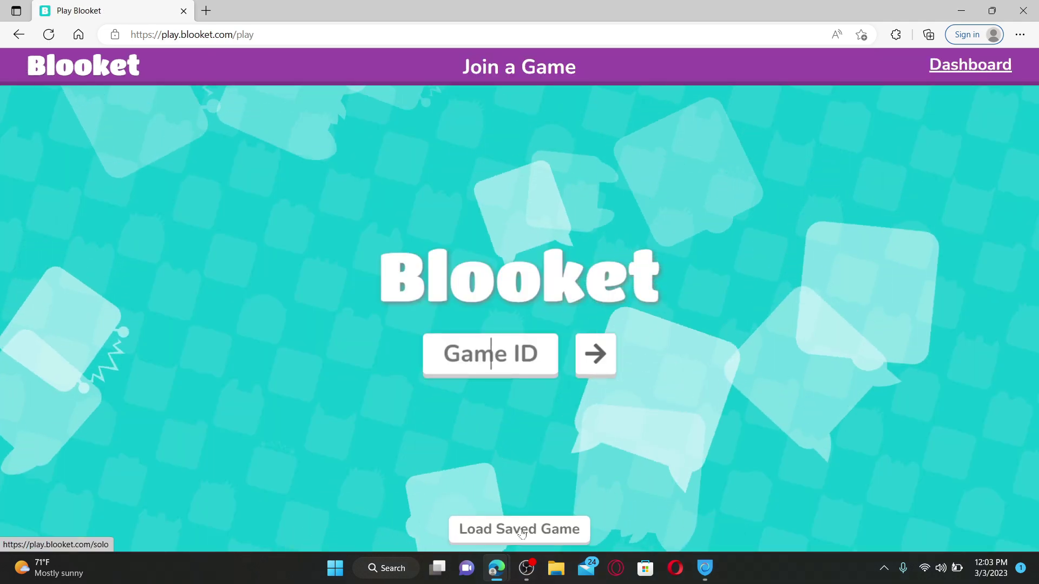
pyautogui.click(515, 529)
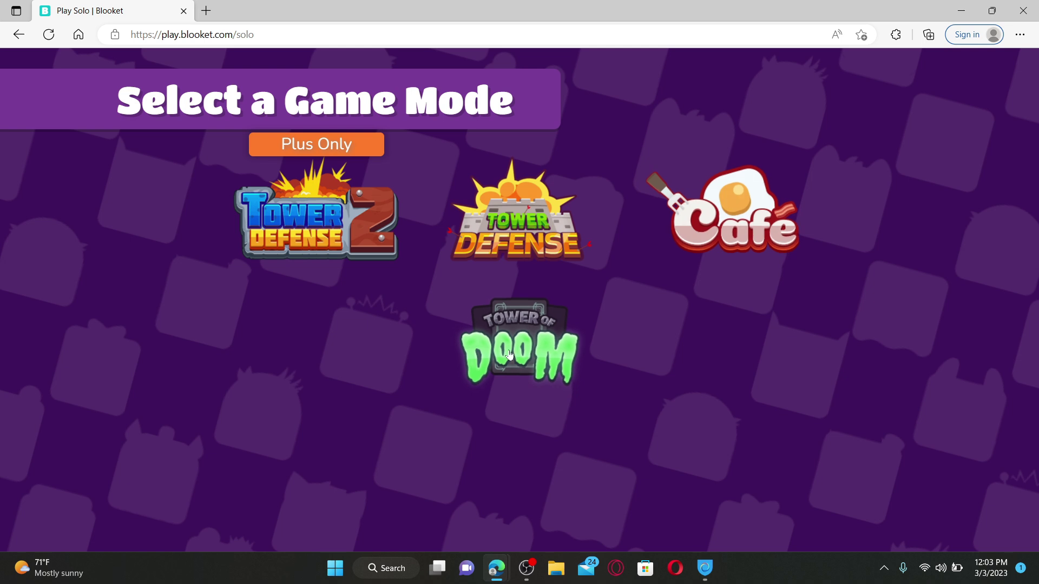
# - Pick Café and start a new game in an empty save slot
pyautogui.click(761, 217)
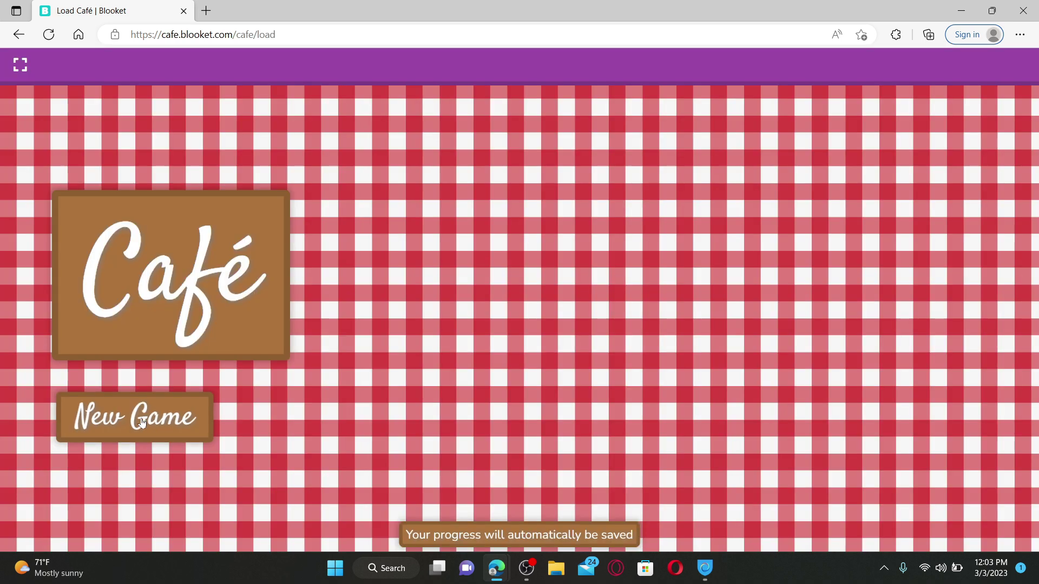
pyautogui.click(141, 422)
pyautogui.click(244, 349)
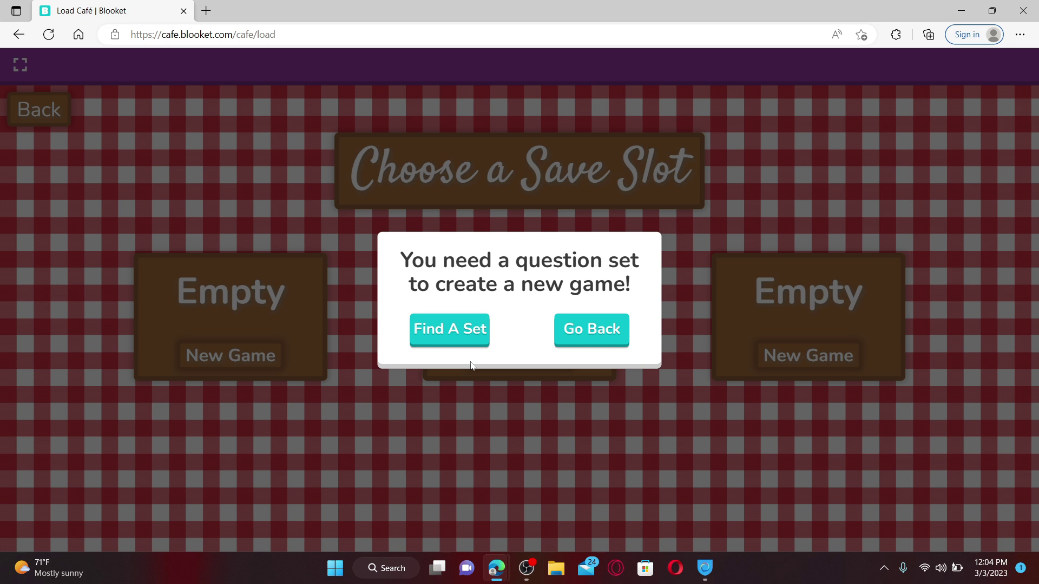
# - Find and open the 'Name the Dog Breed' set on the Discover page
pyautogui.click(454, 333)
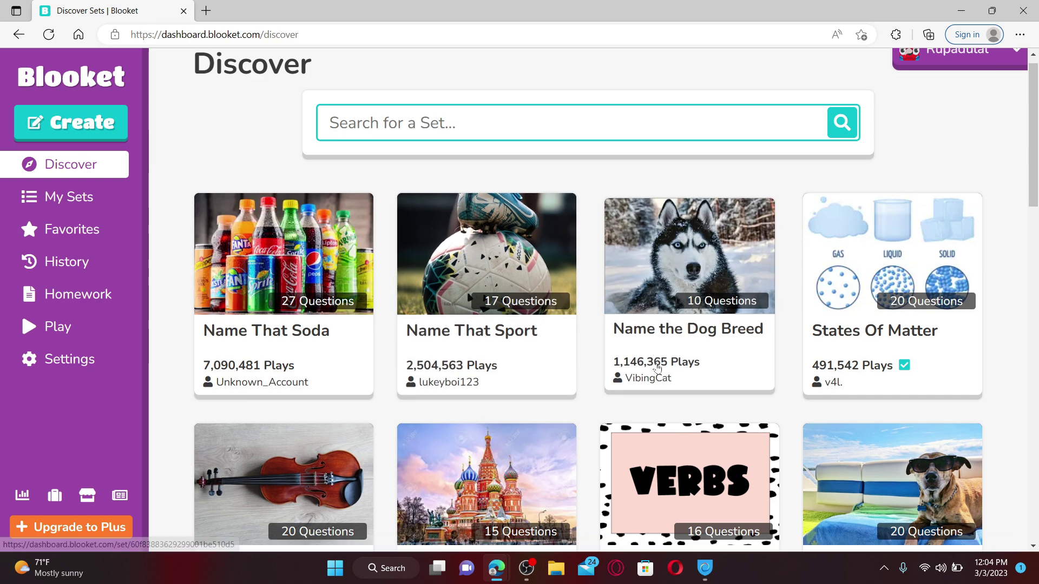
pyautogui.scroll(-3, 582, 336)
pyautogui.scroll(-2, 656, 367)
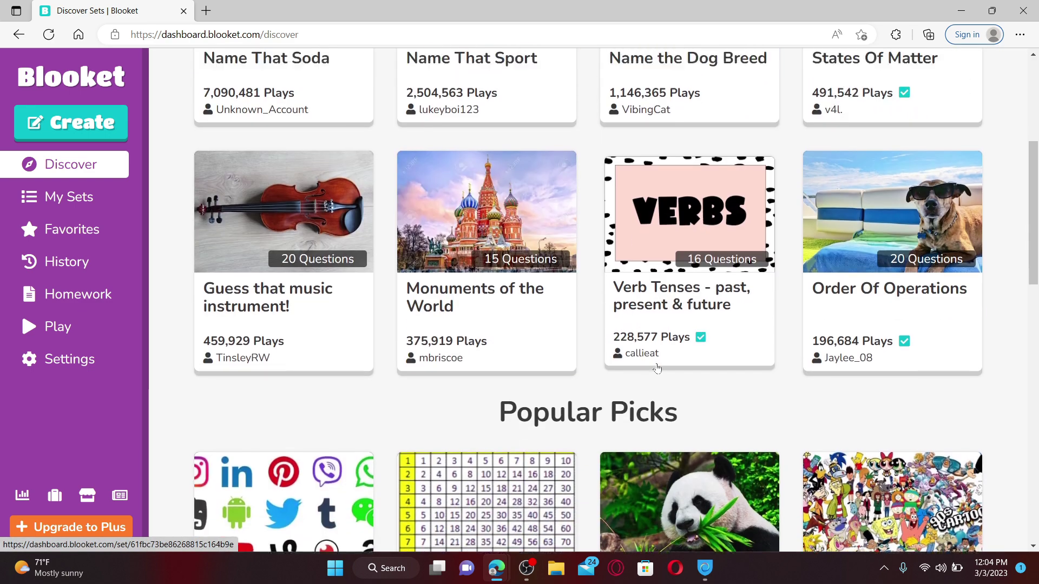
pyautogui.scroll(5, 656, 367)
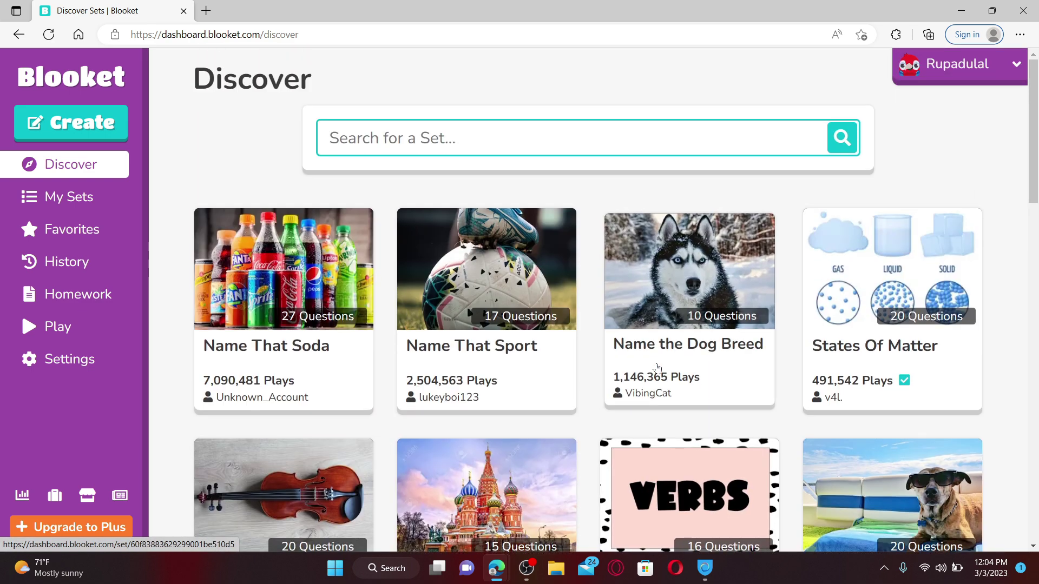
pyautogui.click(656, 366)
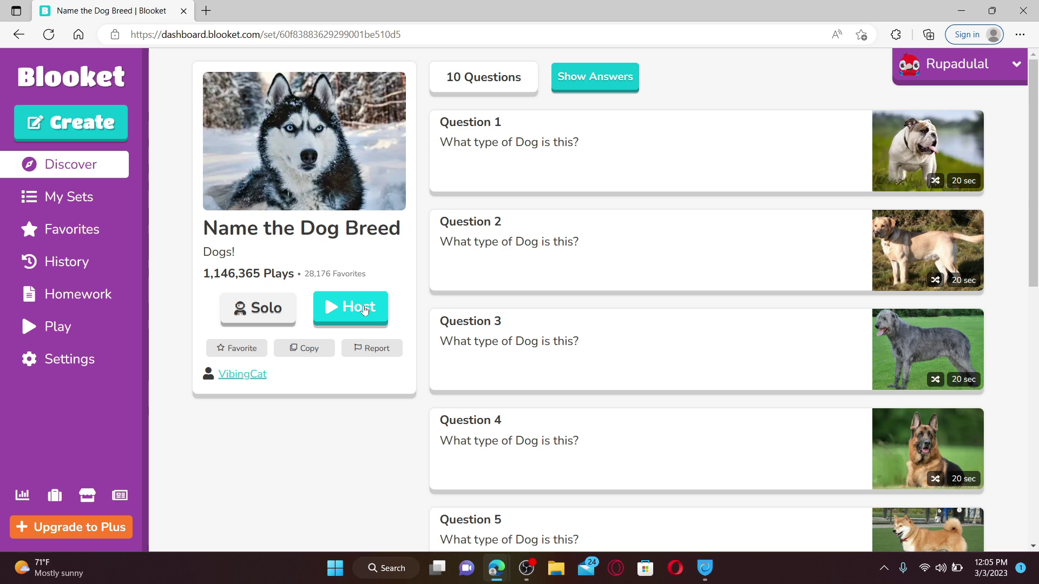
# - Host the 'Name the Dog Breed' set with Battle Royale as the game mode
pyautogui.click(364, 310)
pyautogui.scroll(-2, 365, 355)
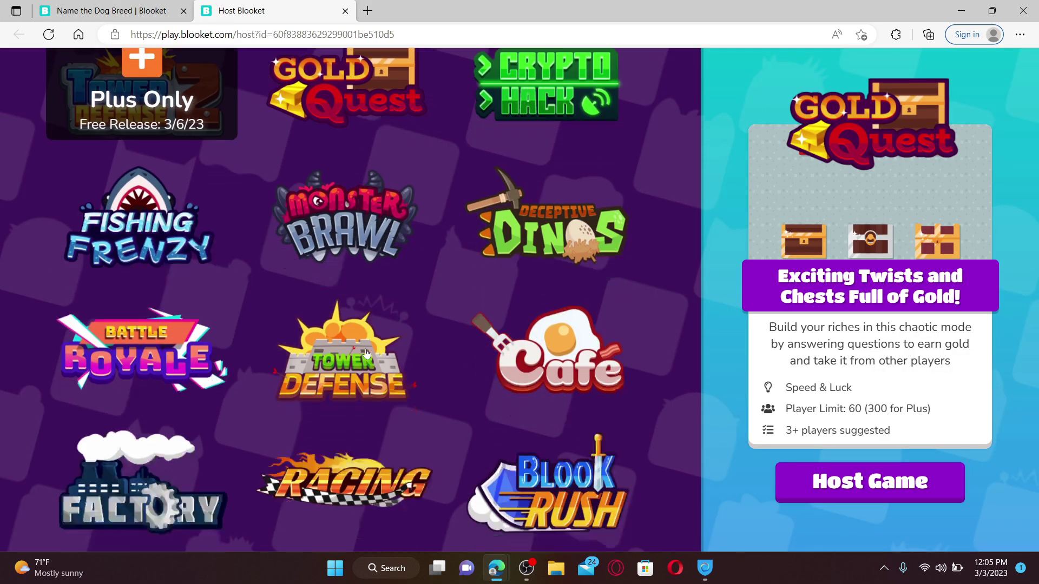
pyautogui.scroll(-2, 366, 355)
pyautogui.click(142, 221)
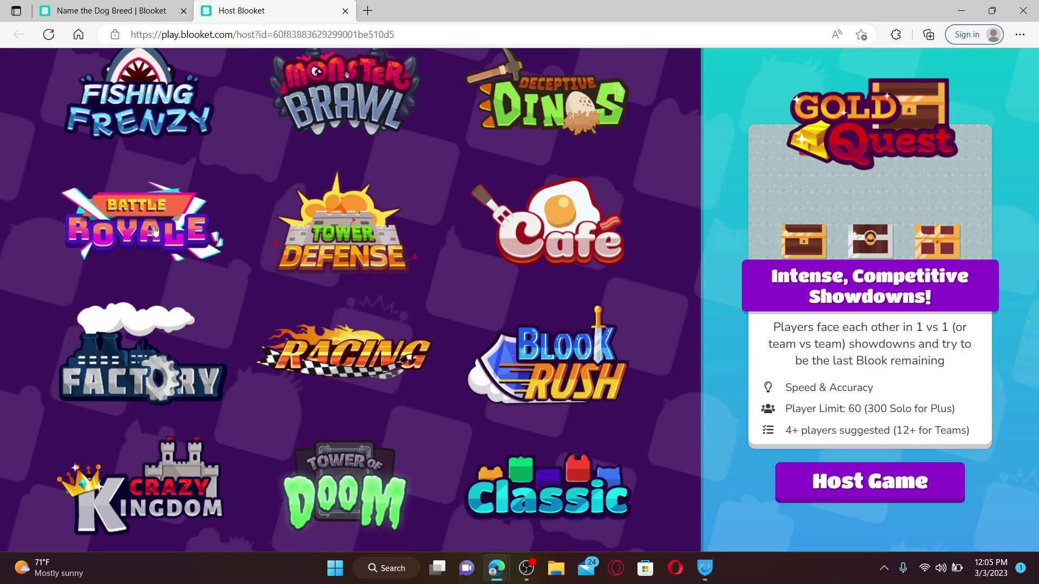
pyautogui.click(868, 483)
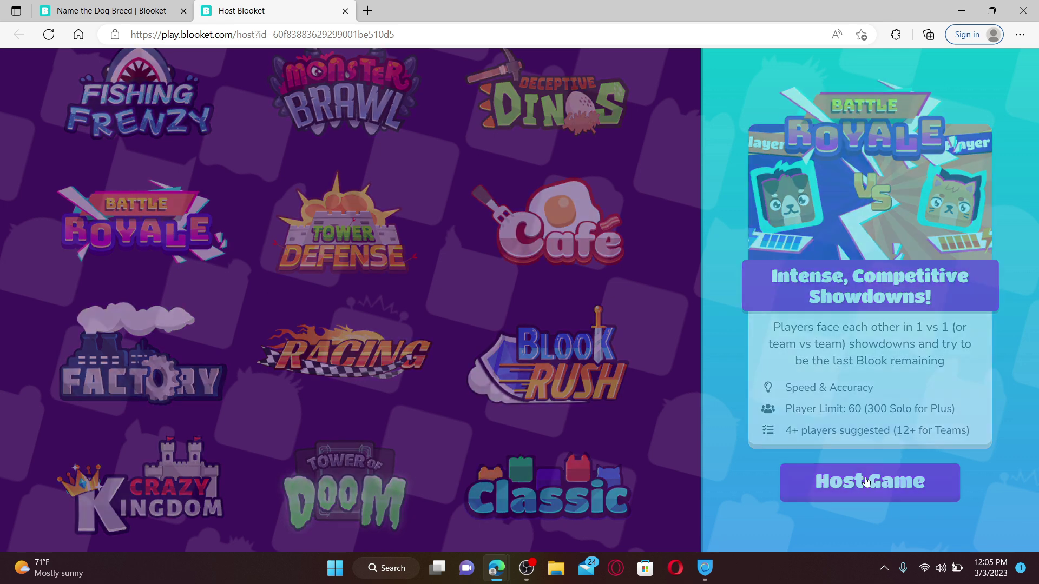
pyautogui.scroll(-3, 633, 280)
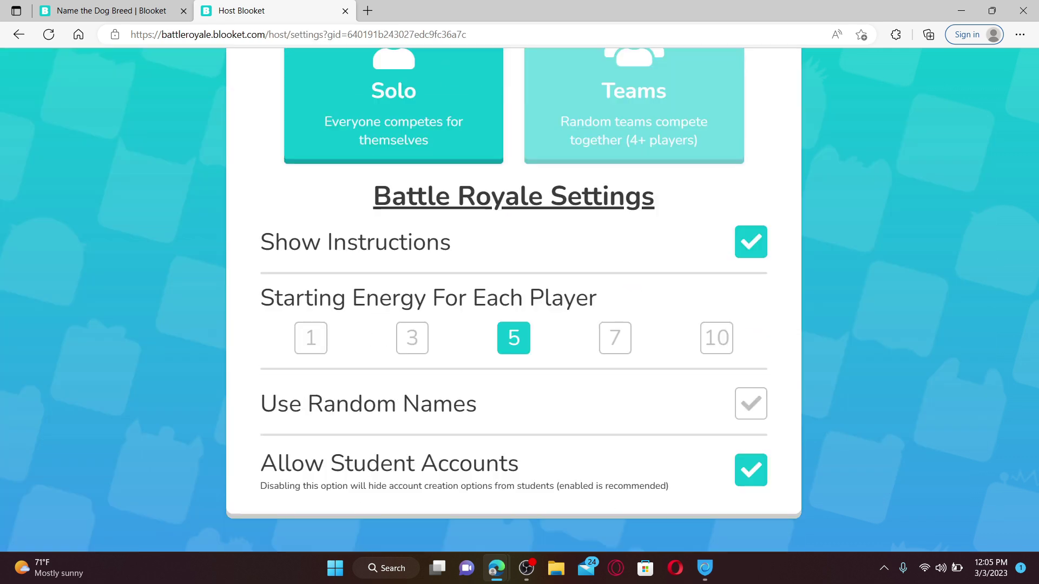
# - Keep instructions shown, set starting energy to 5, and launch the game
pyautogui.click(748, 243)
pyautogui.click(418, 344)
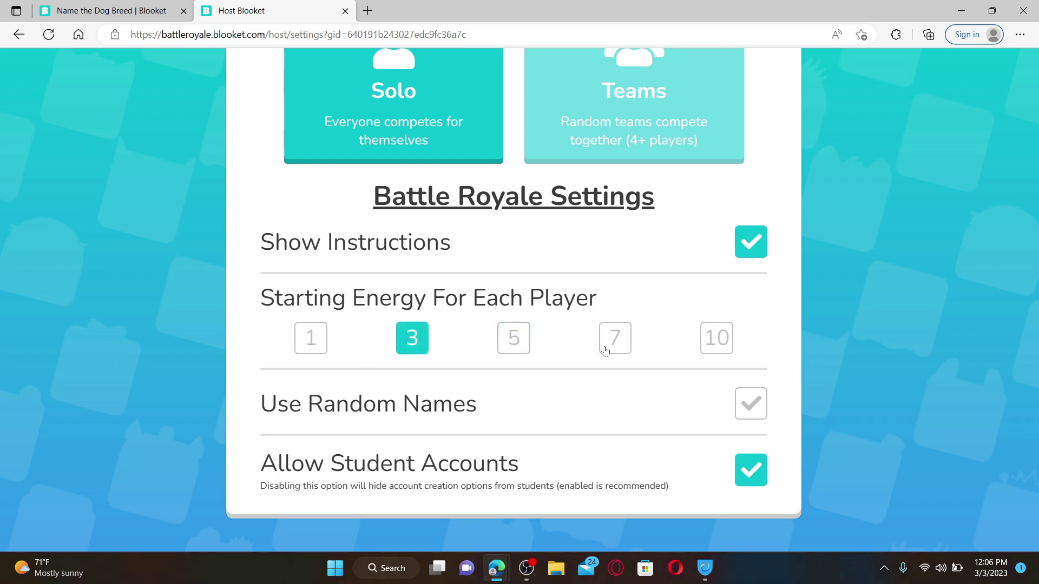
pyautogui.click(517, 349)
pyautogui.scroll(5, 759, 426)
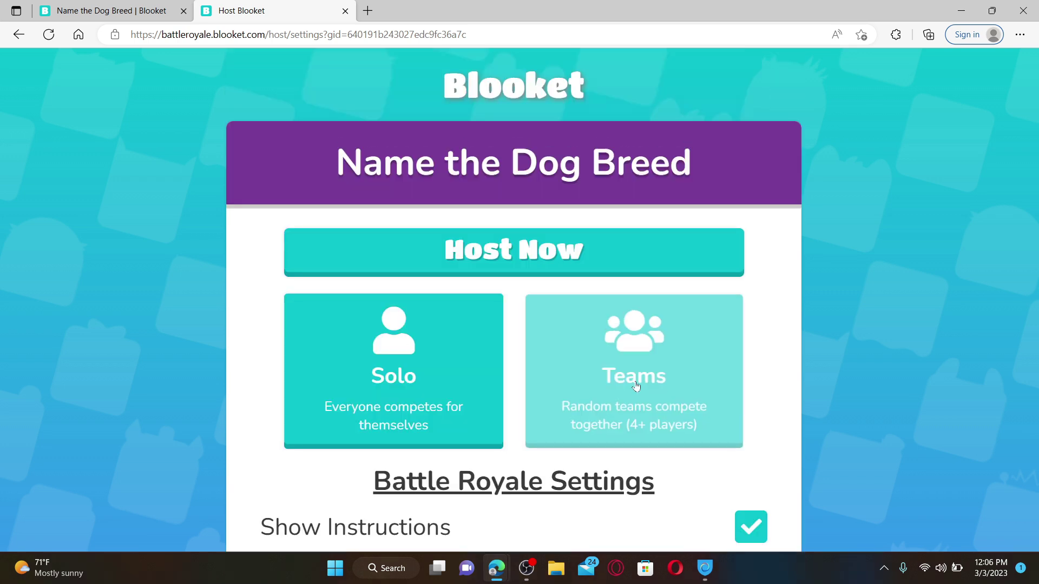
pyautogui.click(508, 253)
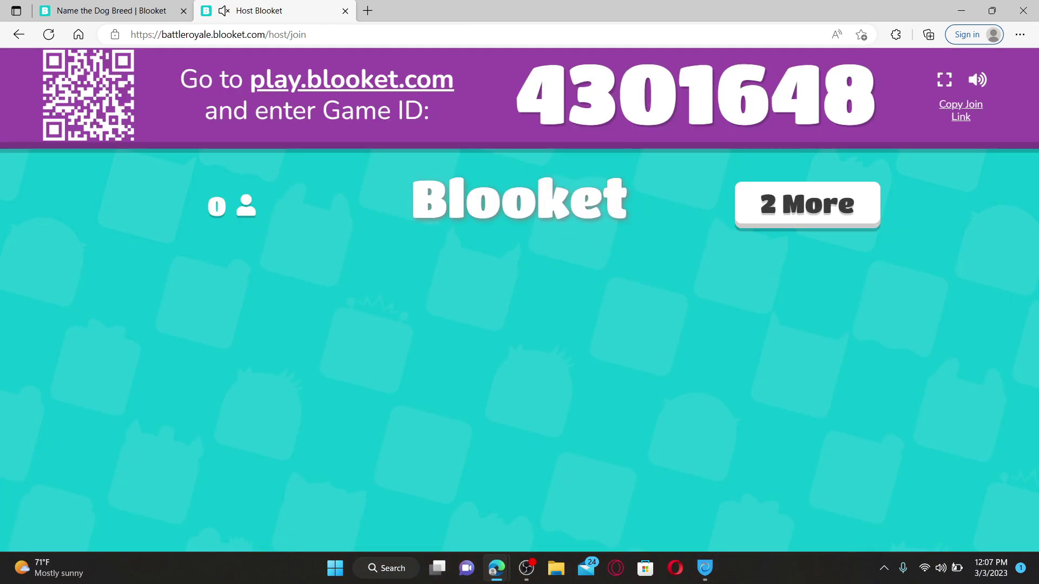
# - Copy Game ID 4301648 and return to the Name the Dog Breed tab
pyautogui.moveTo(520, 96); pyautogui.dragTo(876, 95)
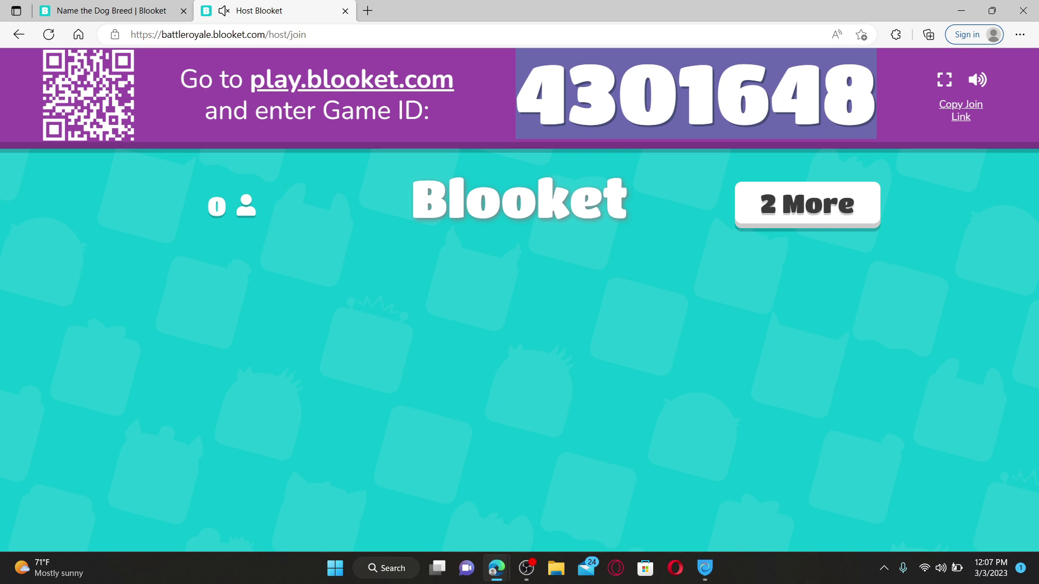
pyautogui.hotkey('ctrl', 't')
pyautogui.hotkey('ctrl', 'shift', 'Tab')
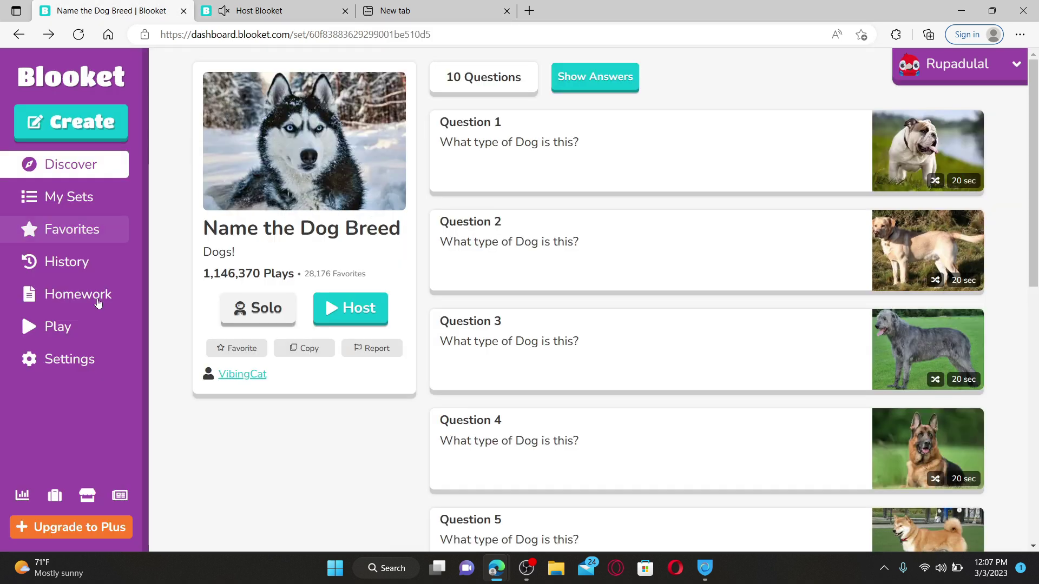
# - Join game 4301648 as 'rupa' and wait in the lobby
pyautogui.click(59, 327)
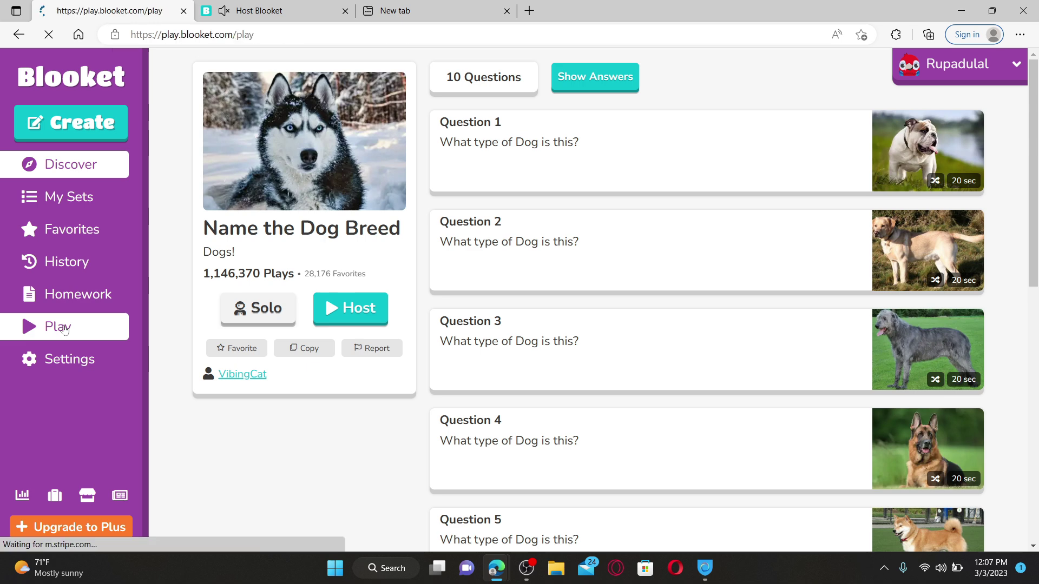
pyautogui.press('End')
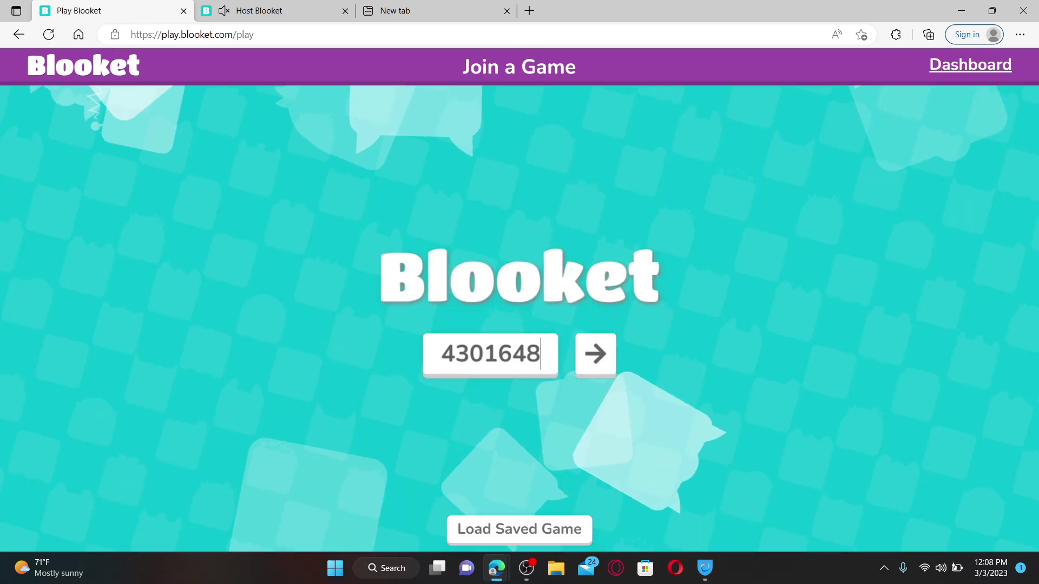
pyautogui.press('Return')
pyautogui.write('rupa')
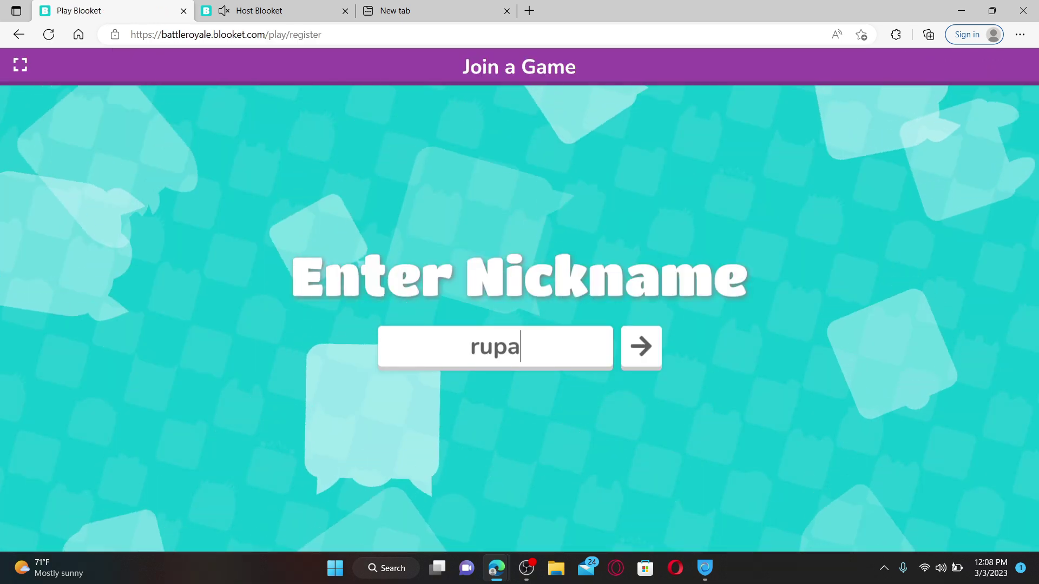
pyautogui.press('Return')
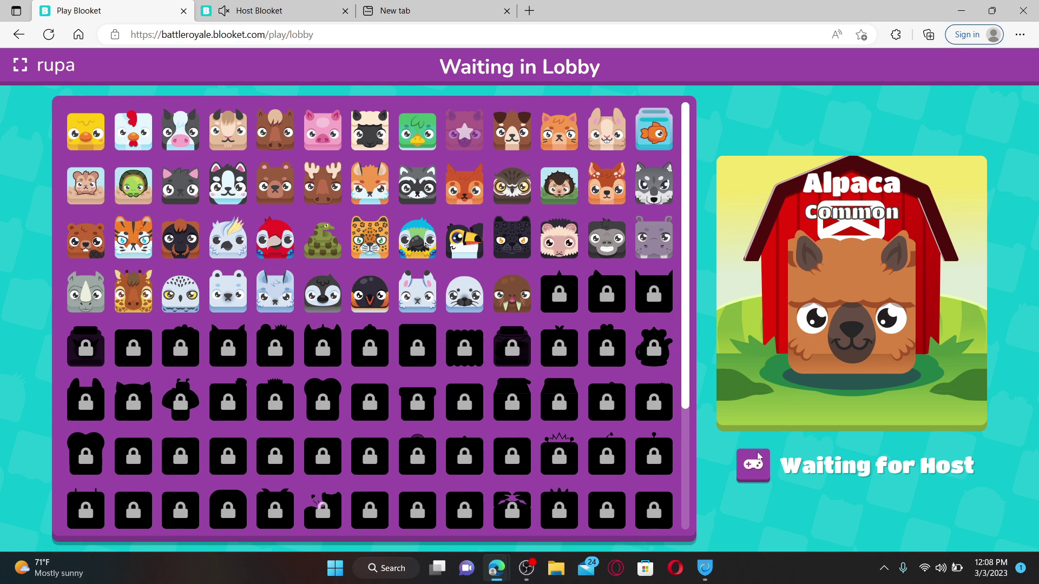
# - Minimise the Edge window to show the Windows desktop
pyautogui.click(961, 10)
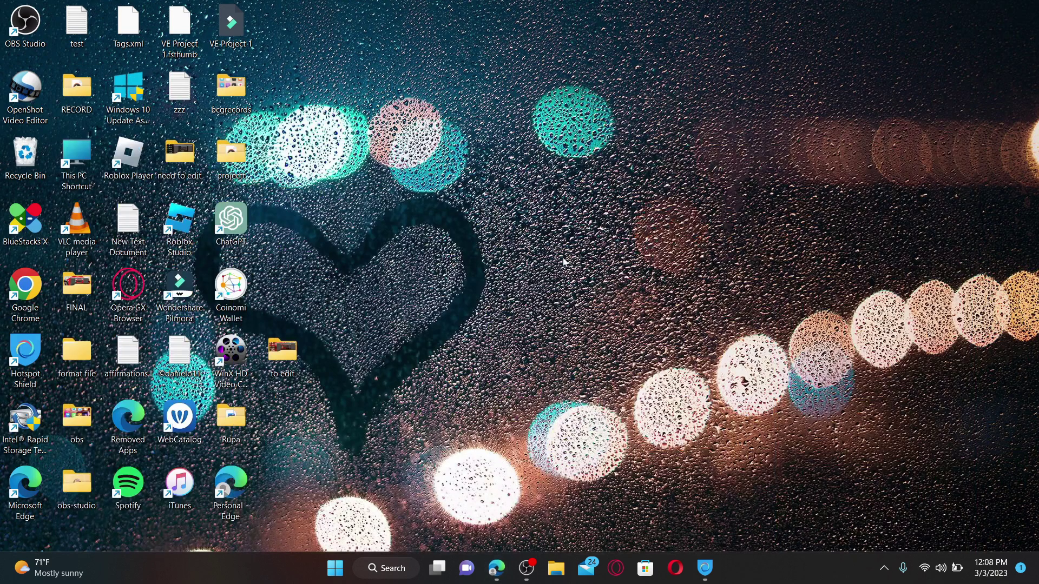